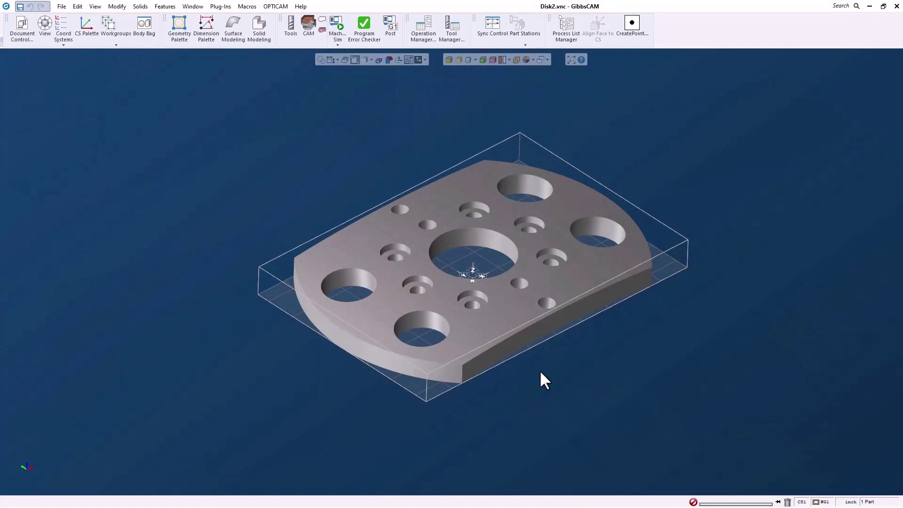
- Select the disk part and run the 5thAxisVise macro from the Macros menu
click(484, 197)
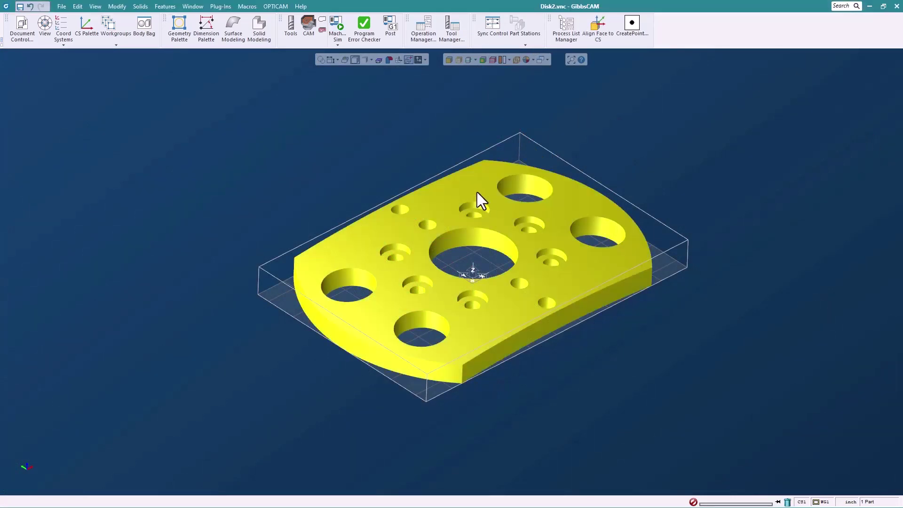
click(248, 8)
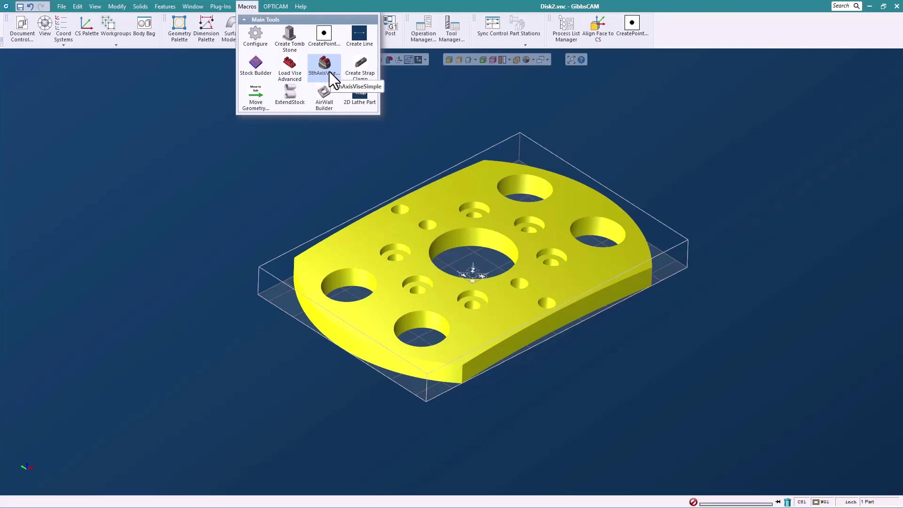
click(329, 72)
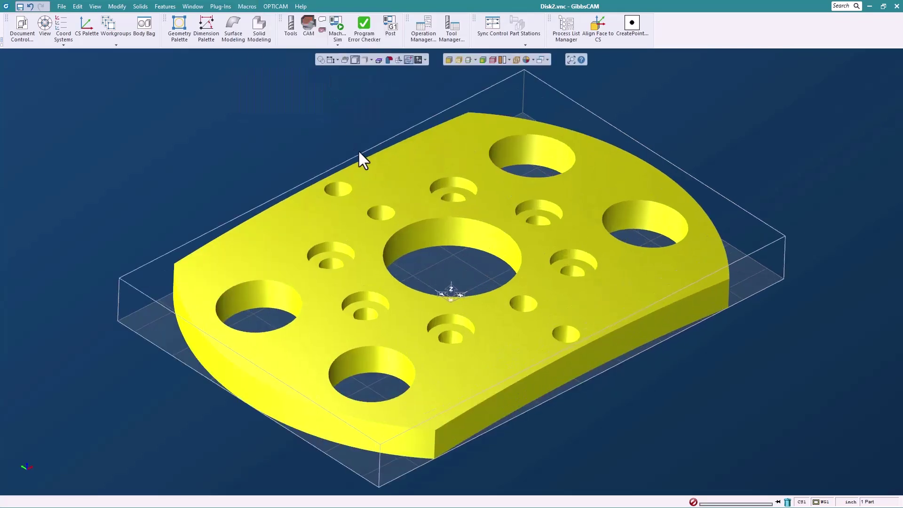
- Set extra stock to 0.05 X/Y, 0.02 Z+, 0.25 Z−, with bottom origin and top-of-jaw reference
drag(384, 117, 395, 111)
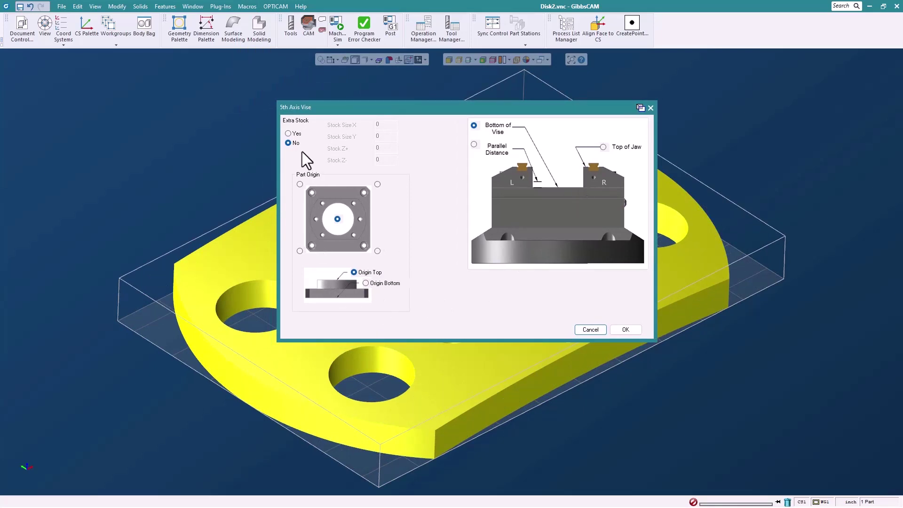
click(287, 133)
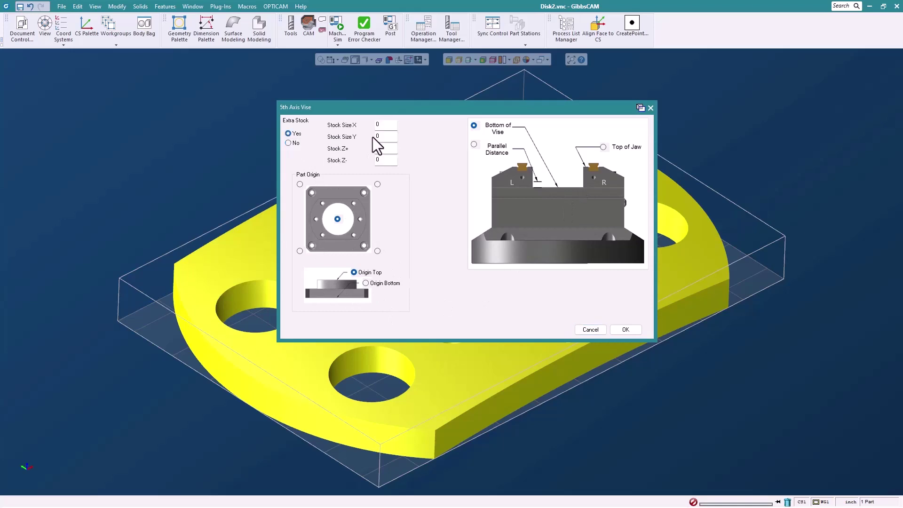
click(390, 126)
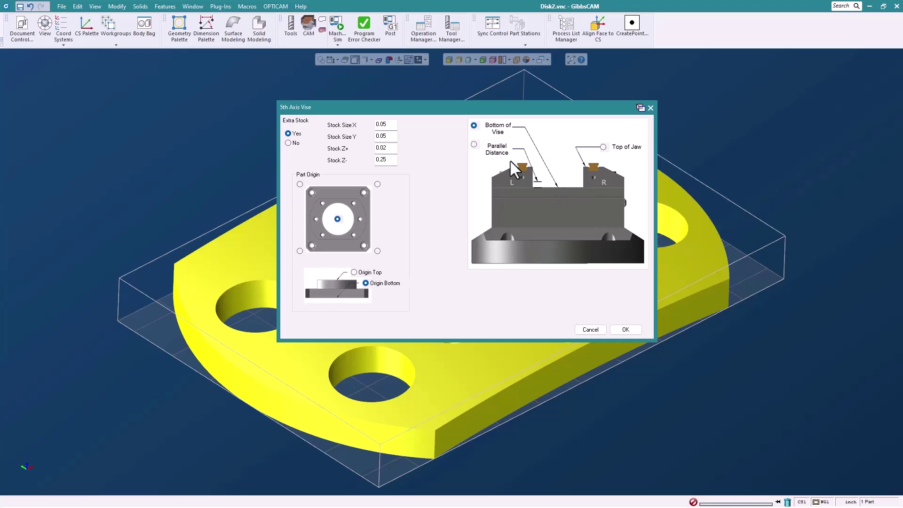
click(474, 146)
click(603, 147)
click(625, 329)
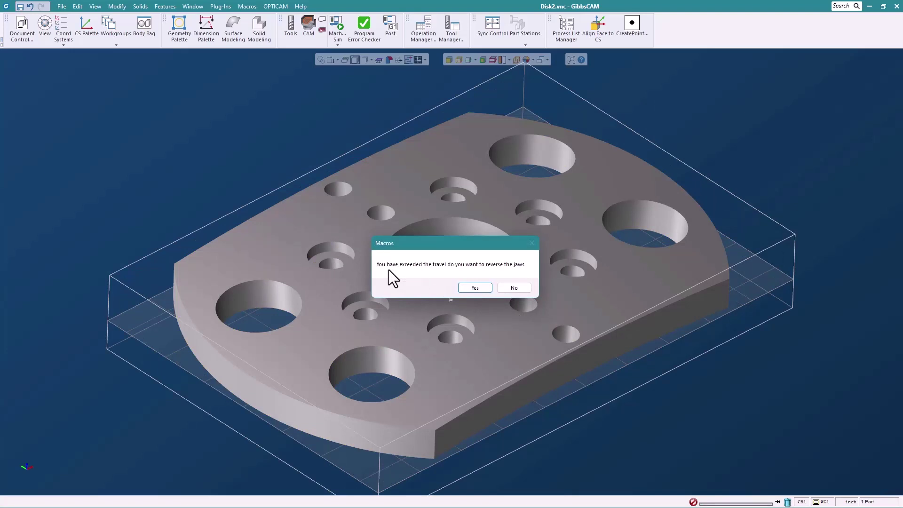
- Confirm Yes to reverse the vise jaws
click(475, 287)
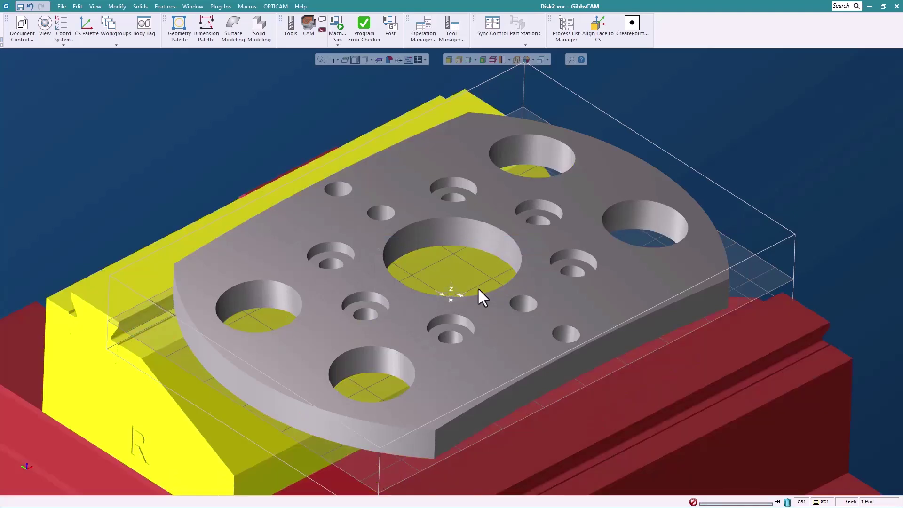
- Zoom out and orbit to a near side-on view of the red vise holding the part
scroll(475, 285, down, 8)
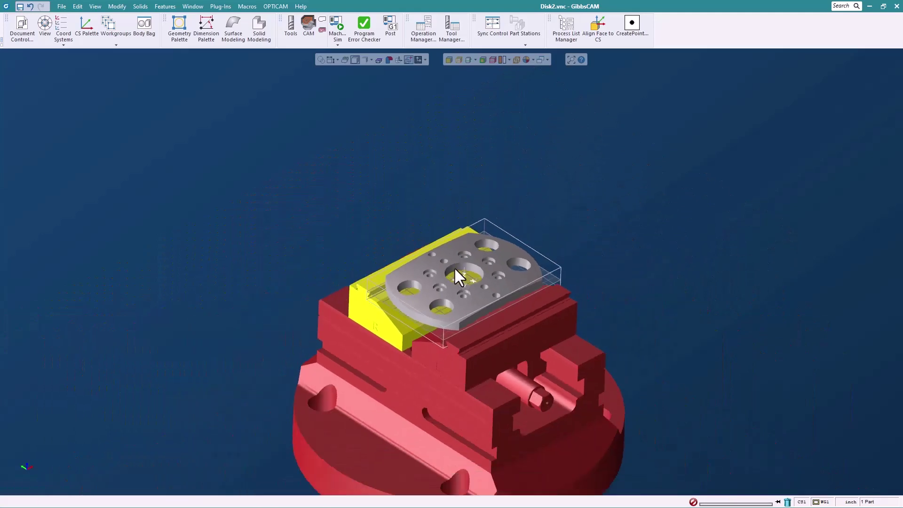
scroll(455, 268, down, 3)
middle_drag(455, 264, 449, 390)
click(714, 280)
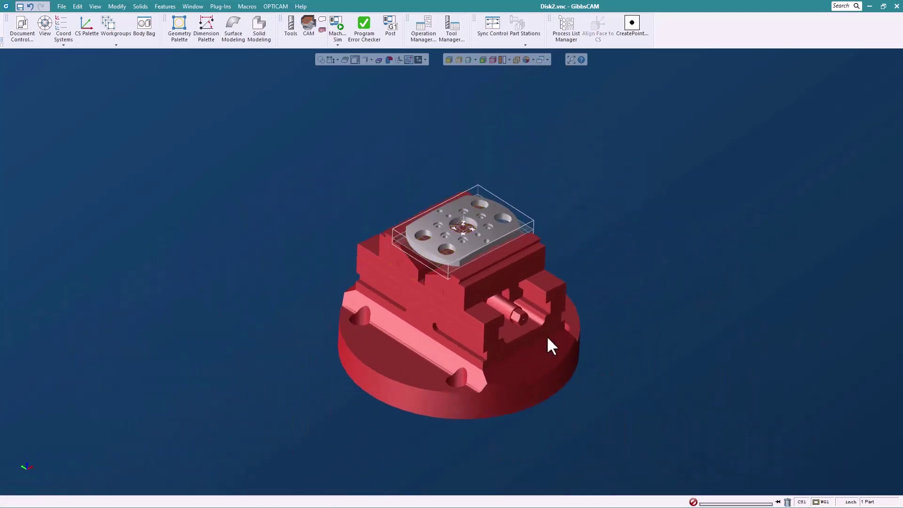
middle_drag(546, 335, 487, 287)
scroll(501, 271, up, 2)
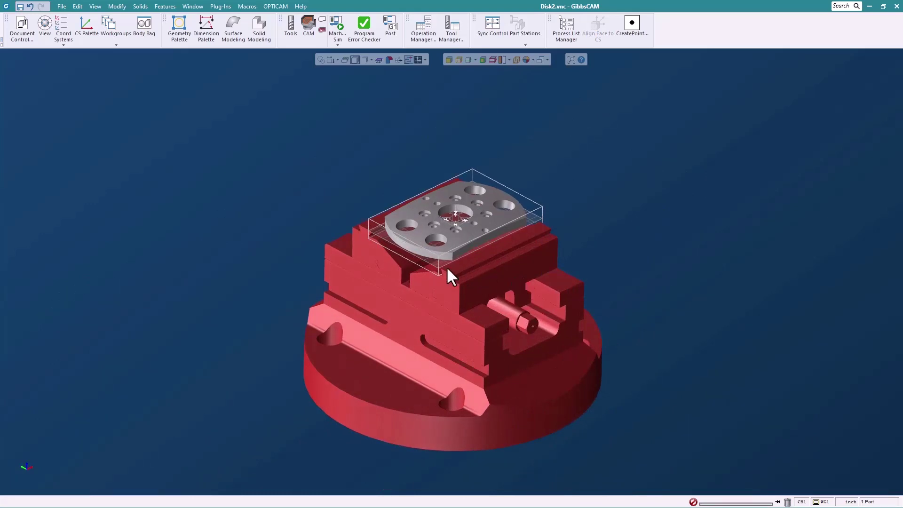
middle_drag(353, 306, 498, 267)
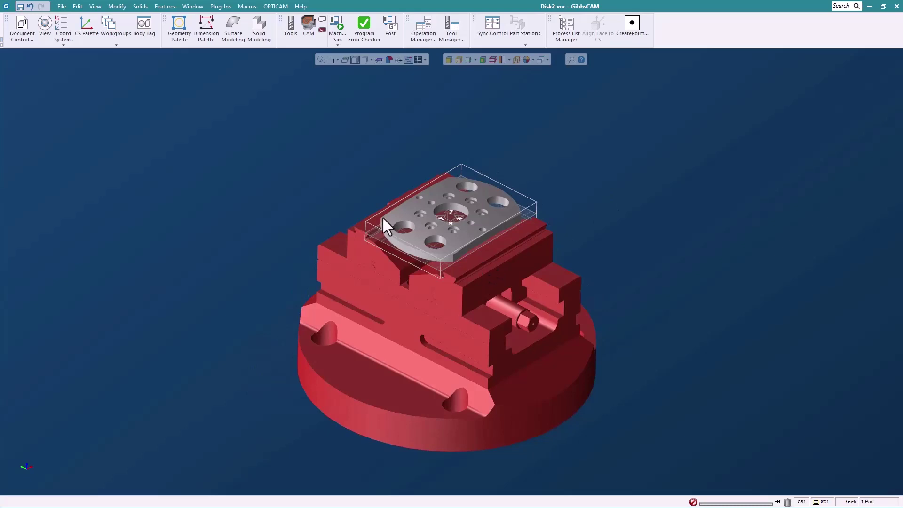
- Review the Workspace stock values in Document Control, then start Mach. Sim. on the disk part
click(22, 27)
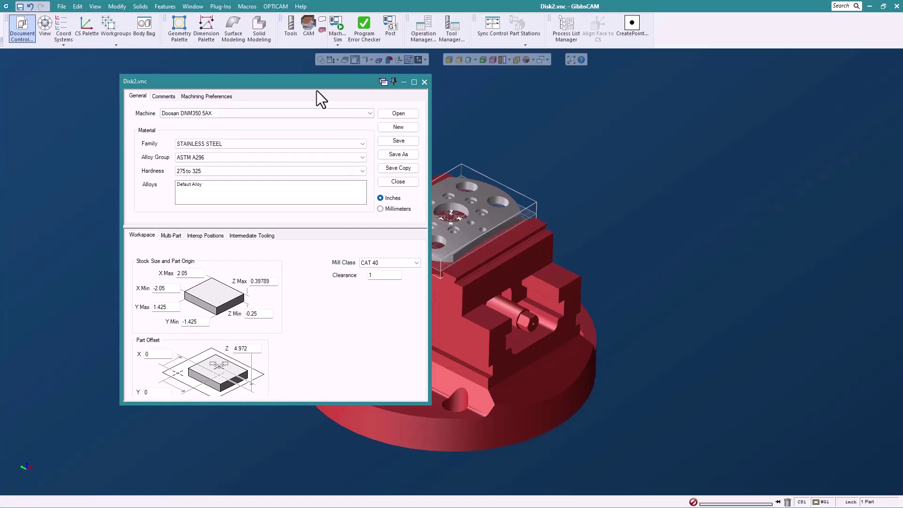
drag(315, 83, 326, 84)
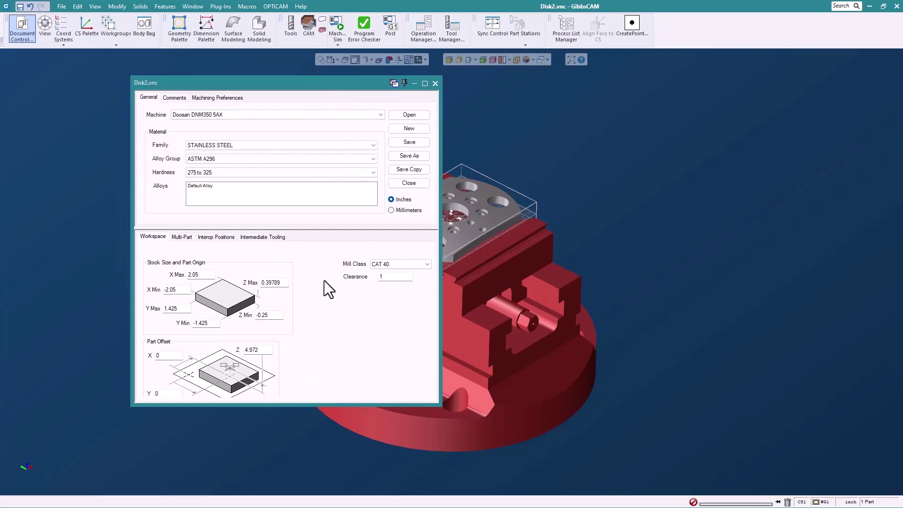
click(435, 84)
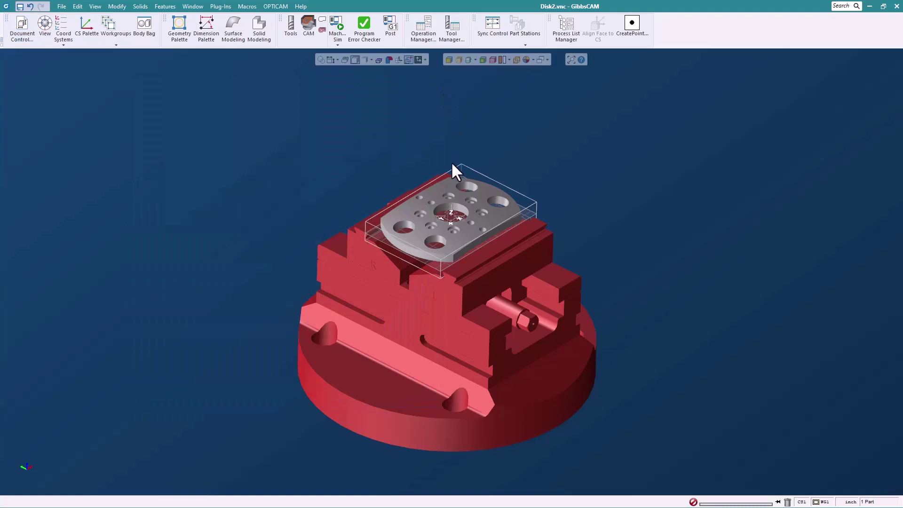
click(449, 180)
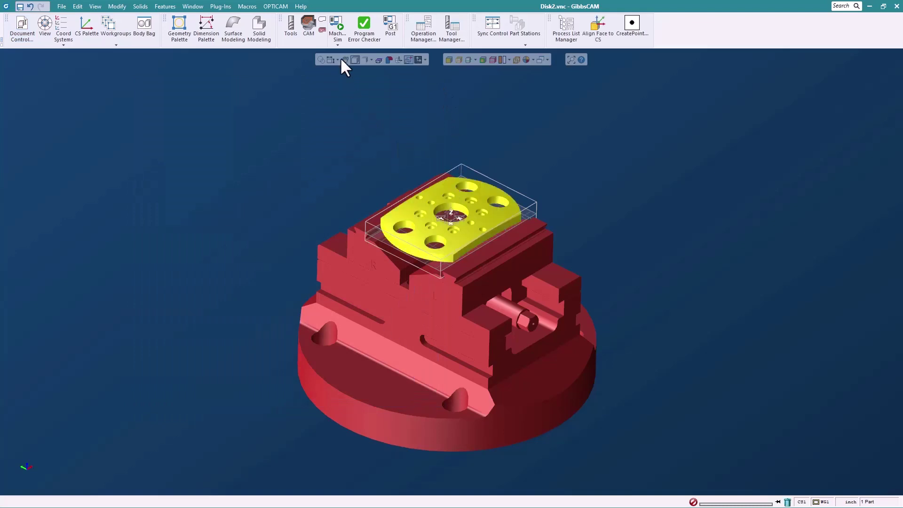
click(338, 25)
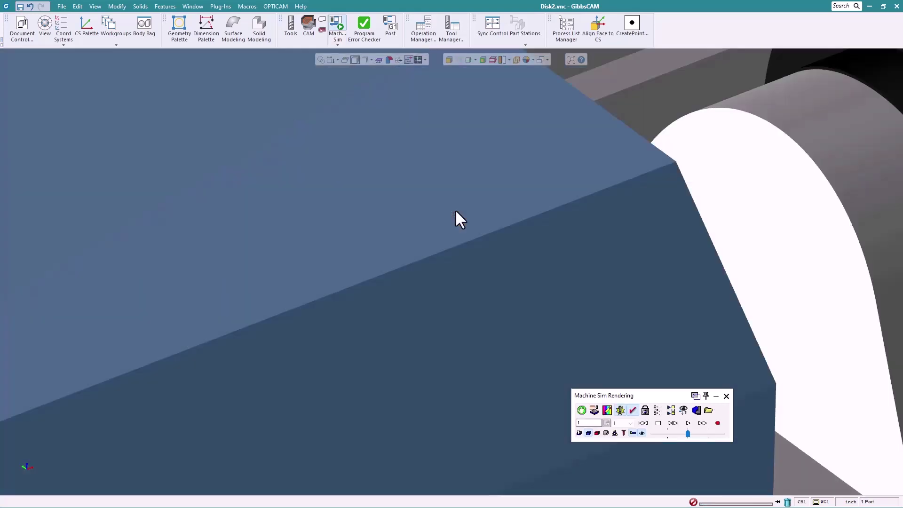
- Play the machine simulation from an elevated view and adjust its playback speed
scroll(357, 336, down, 3)
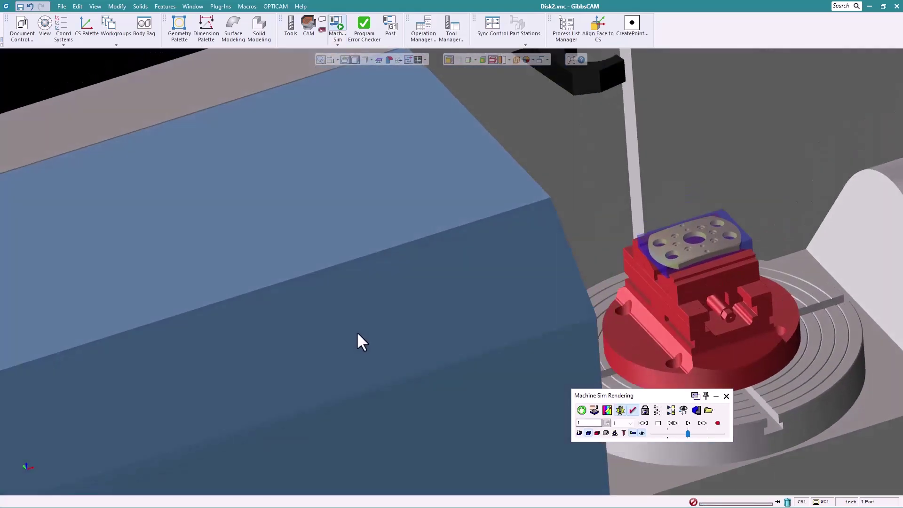
middle_drag(287, 277, 543, 343)
scroll(425, 362, up, 3)
middle_drag(425, 362, 394, 298)
scroll(326, 222, up, 3)
middle_drag(327, 221, 317, 177)
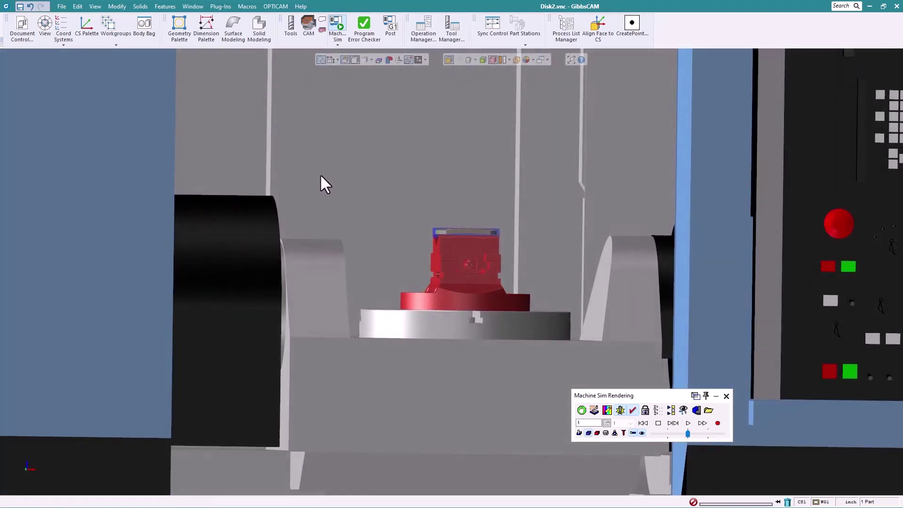
middle_drag(320, 177, 469, 383)
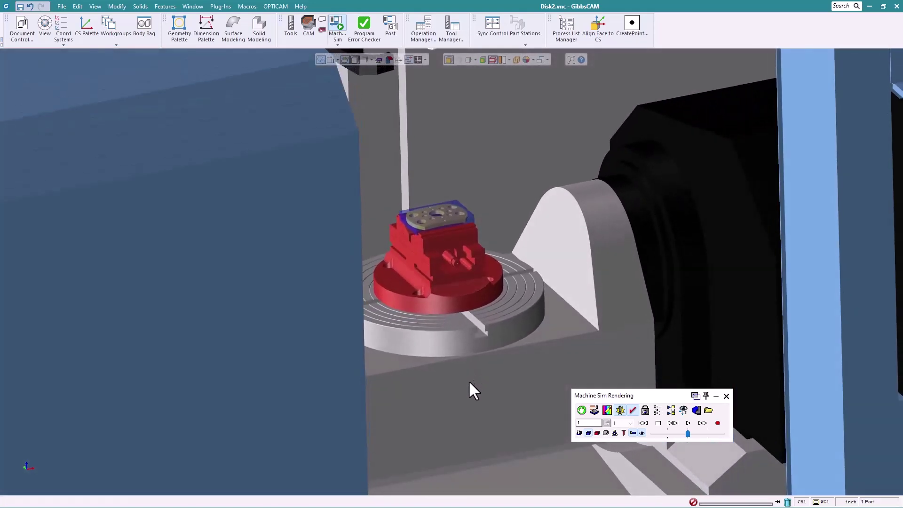
click(687, 424)
drag(687, 436, 685, 439)
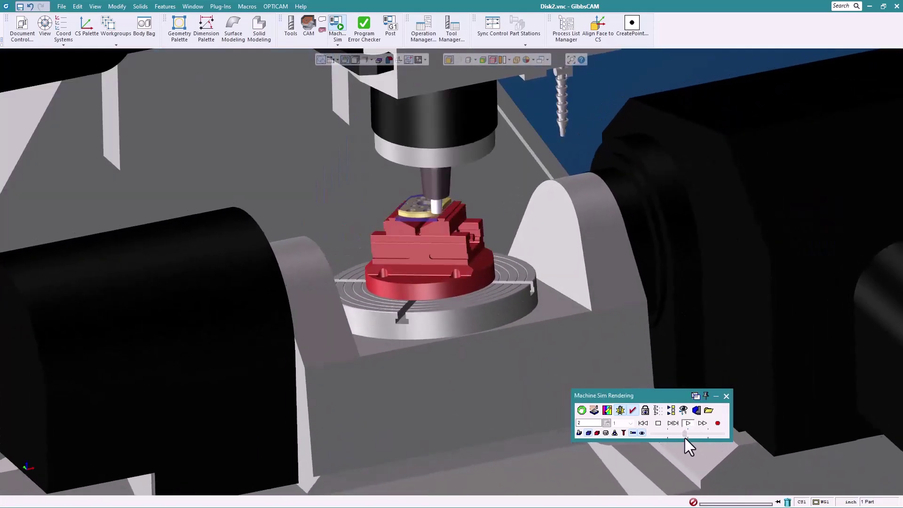